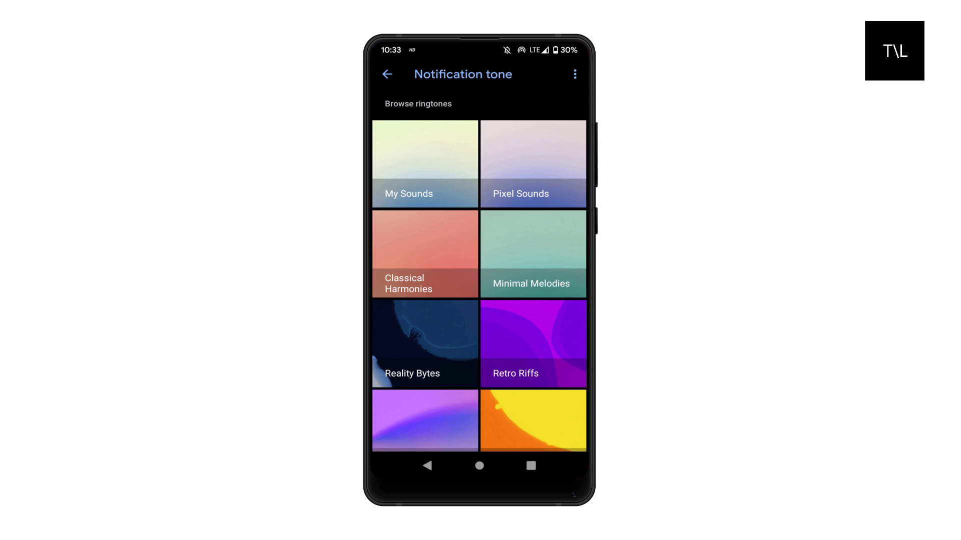
Step: Open the Pixel Sounds collection and select Ping as the message tone
left_click(532, 163)
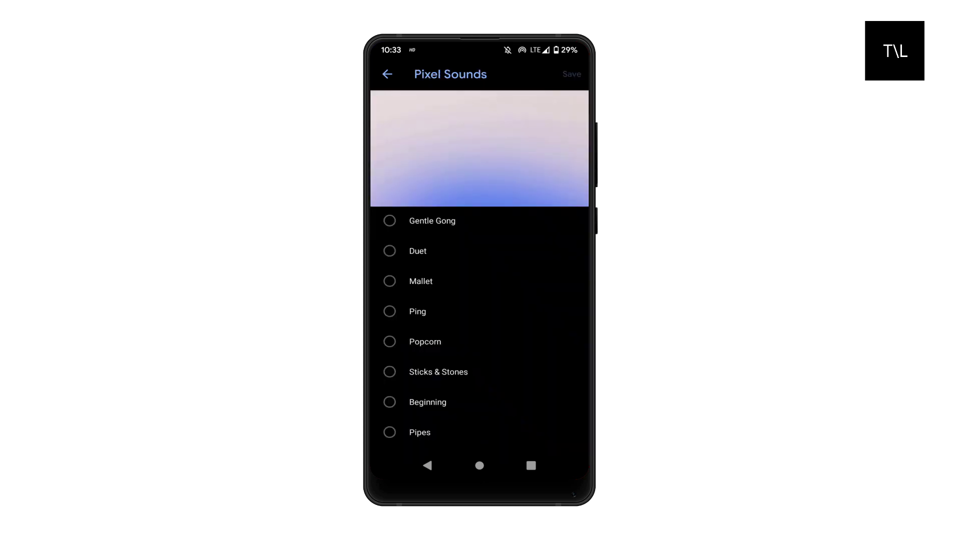
left_click(417, 312)
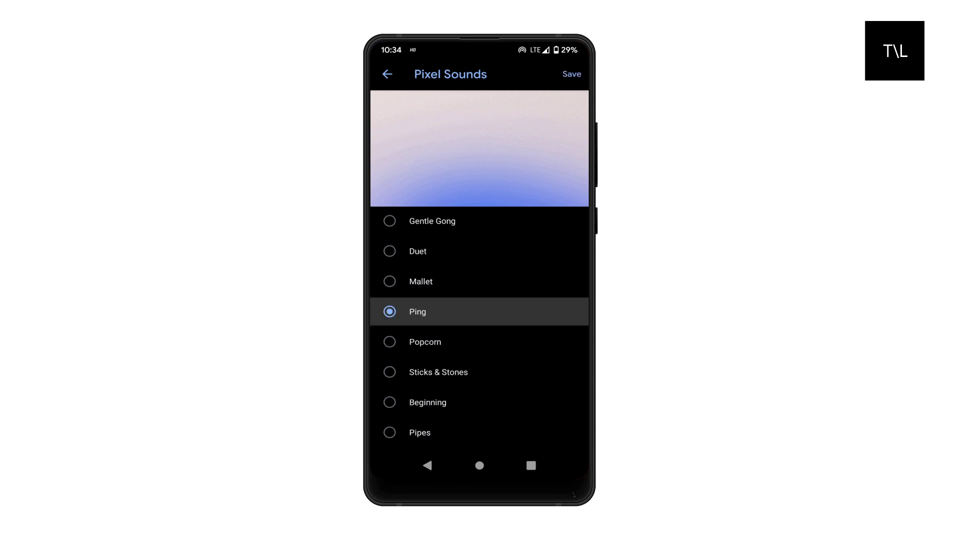